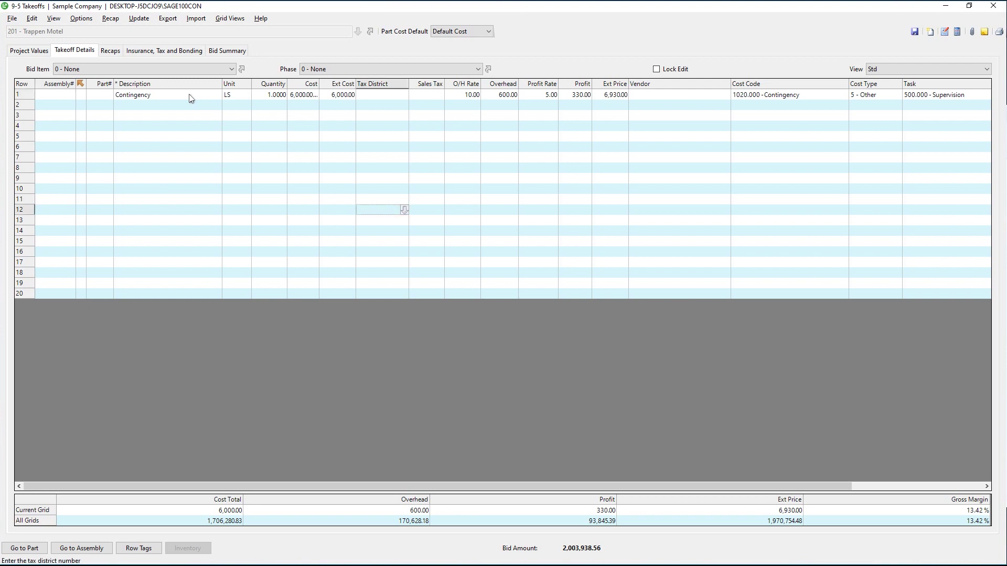
Select bid item 30 - Concrete and phase 1 - Building #1 in the takeoff
{"action": "key", "text": "shift+Tab"}
{"action": "key", "text": "alt+Down"}
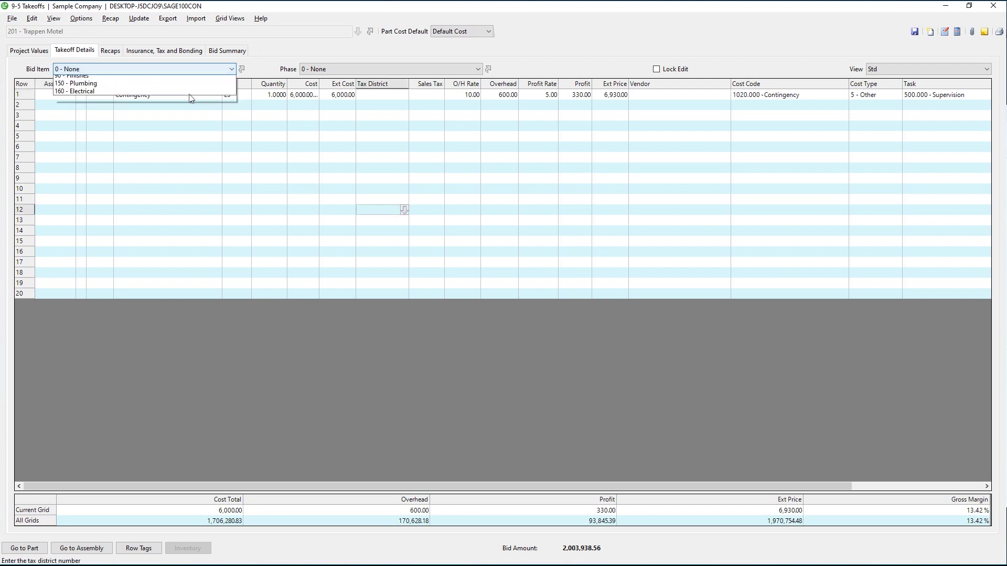
{"action": "key", "text": "Down"}
{"action": "key", "text": "Down"}
{"action": "key", "text": "Down"}
{"action": "key", "text": "Down"}
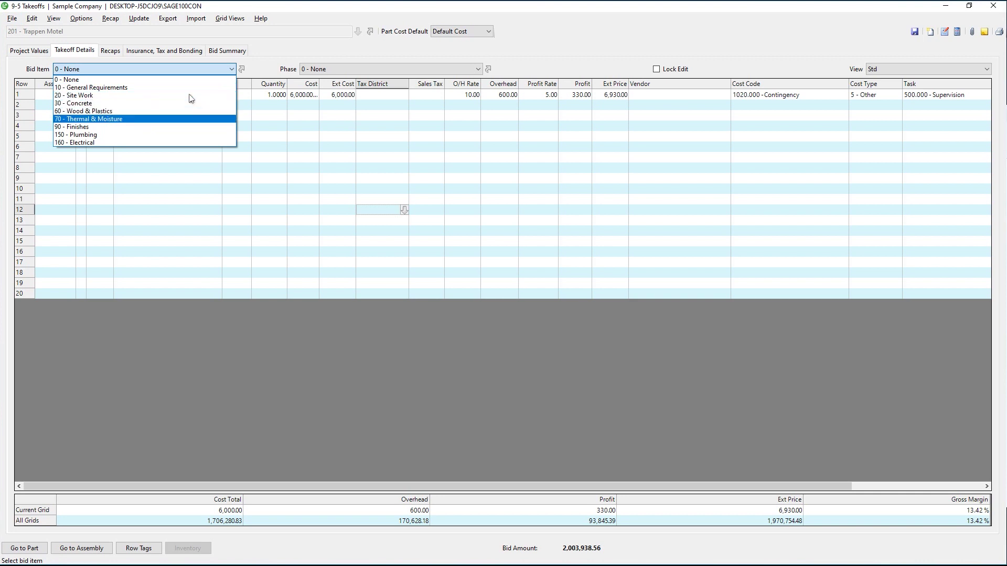
{"action": "key", "text": "Up"}
{"action": "key", "text": "Up"}
{"action": "key", "text": "Return"}
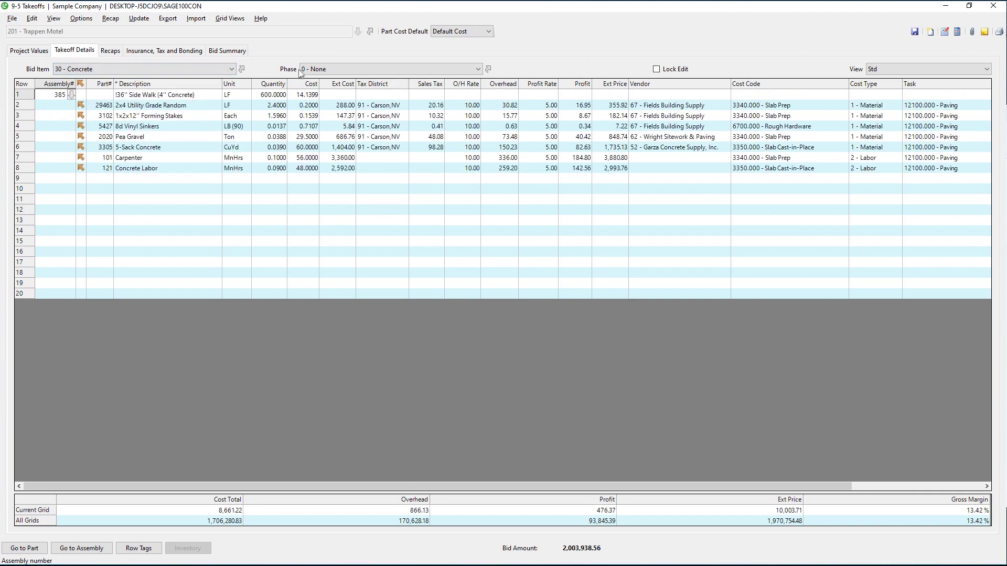
{"action": "left_click", "coordinate": [318, 68]}
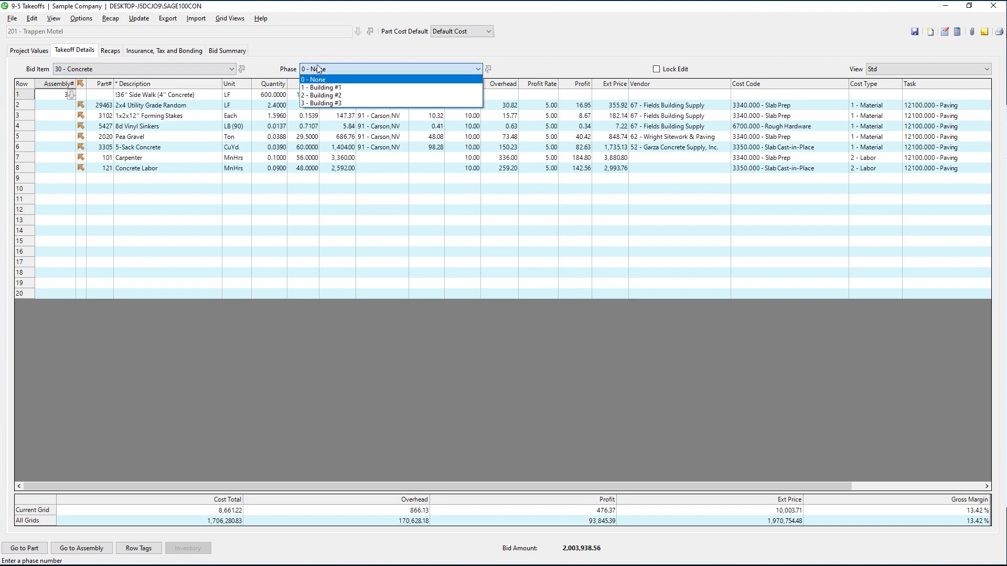
{"action": "key", "text": "Down"}
{"action": "key", "text": "Return"}
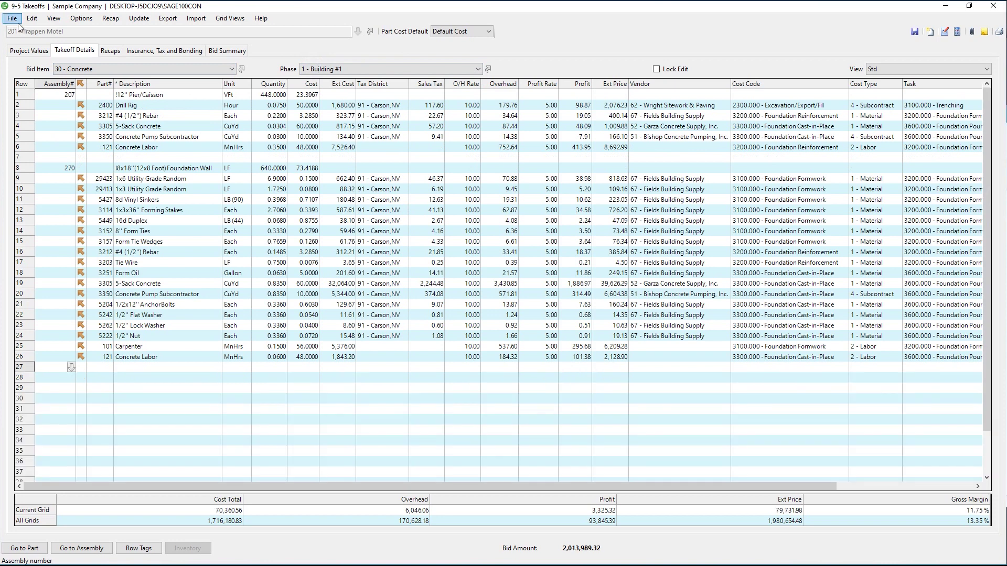
Add an 'Additional Items' heading in row 29 and paste the three spreadsheet rows from row 31
{"action": "left_click", "coordinate": [135, 389]}
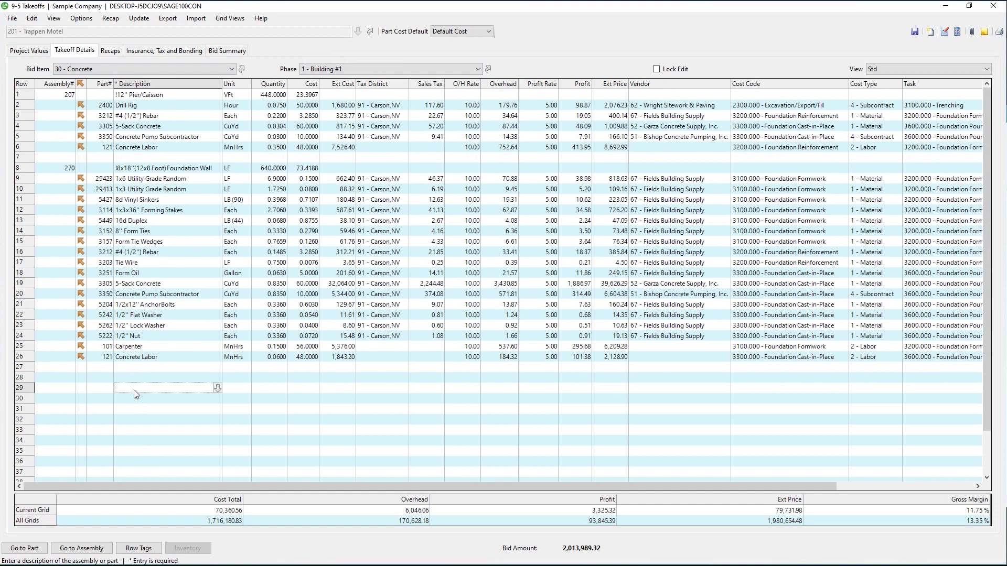
{"action": "type", "text": "Additional Items"}
{"action": "key", "text": "alt+Tab"}
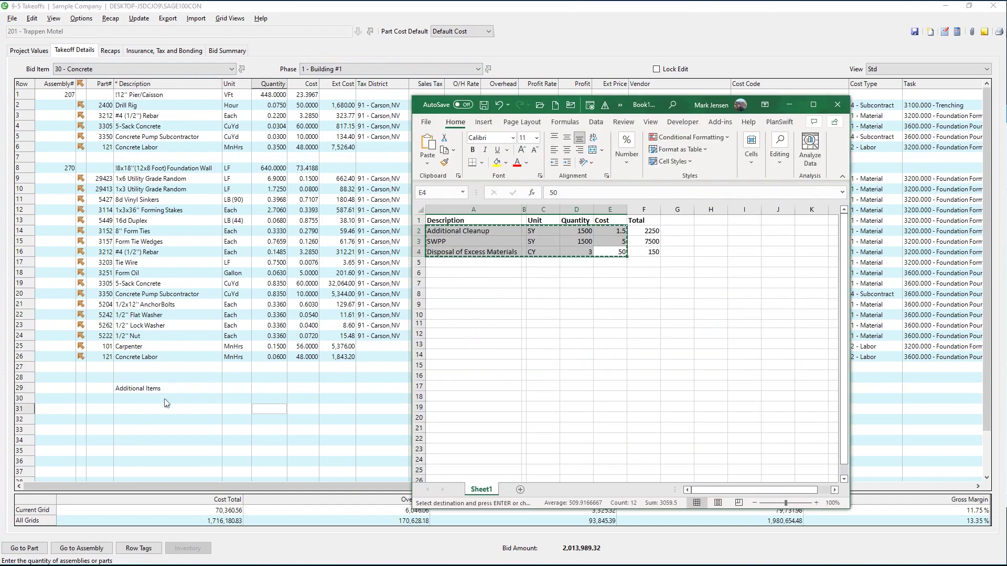
{"action": "left_click", "coordinate": [154, 412]}
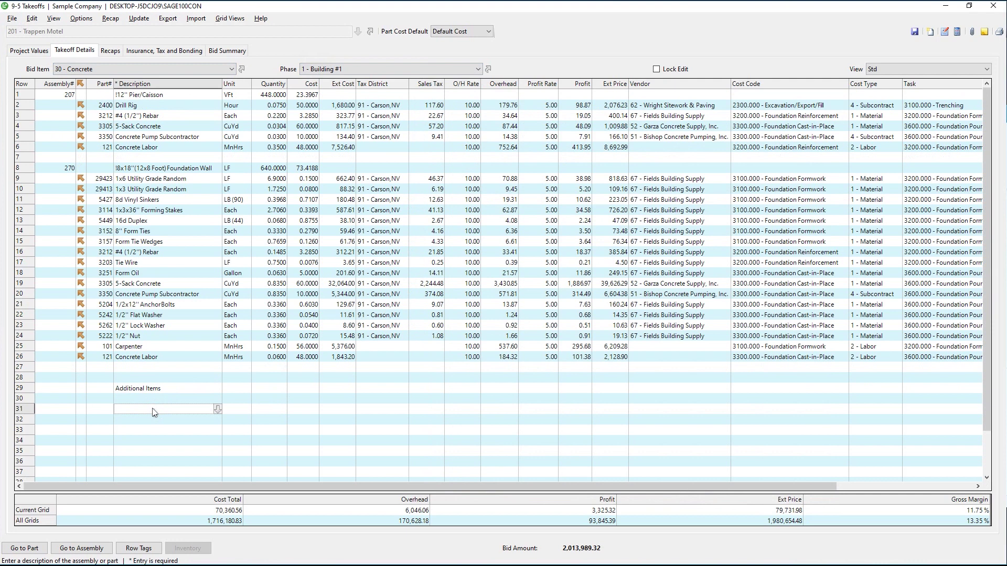
{"action": "type", "text": "Additional Cleanup\tSY\t1500\t1.5 SWPP\tSY\t1500\t5 Disposal of Excess Materials\tCY\t3\t50"}
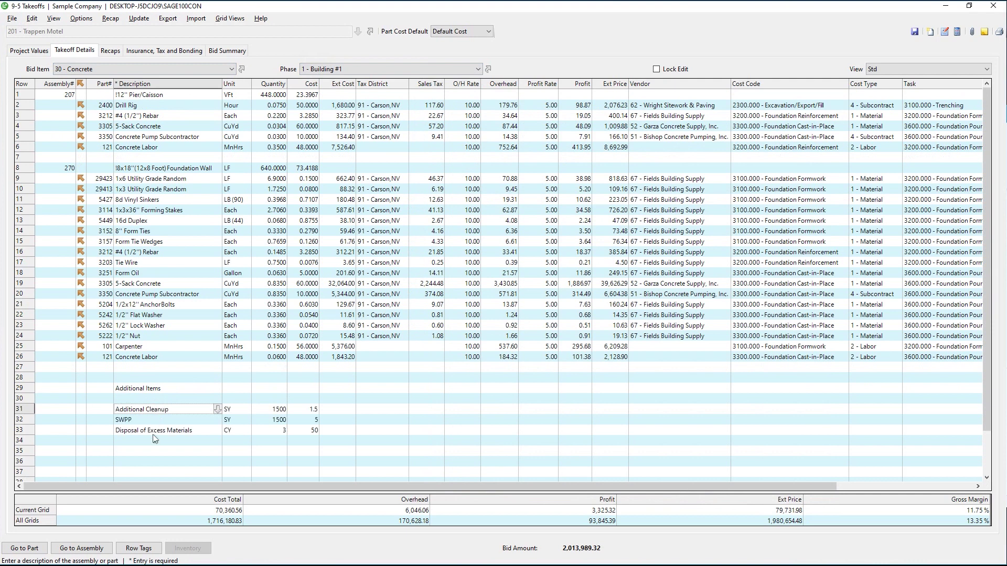
Open row 35's part lookup showing 31000 - Form, Joints & Prep in Multi-Select Mode
{"action": "left_click", "coordinate": [111, 449]}
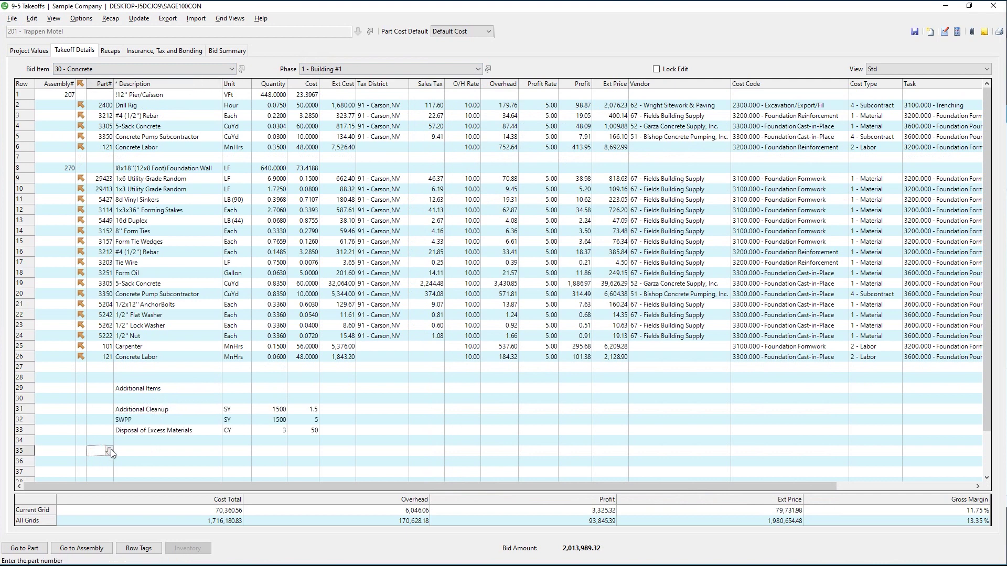
{"action": "left_click", "coordinate": [109, 451]}
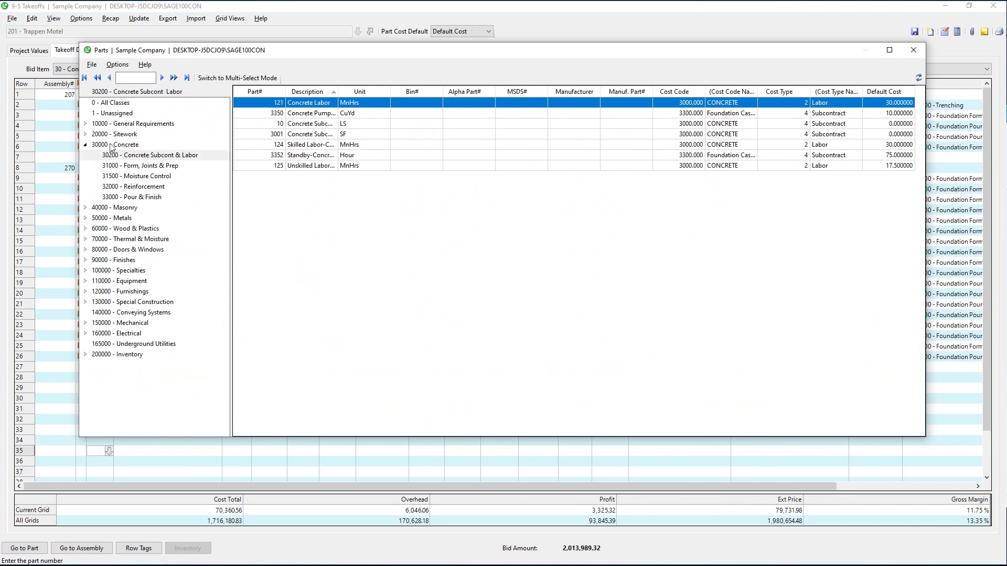
{"action": "left_click", "coordinate": [121, 166]}
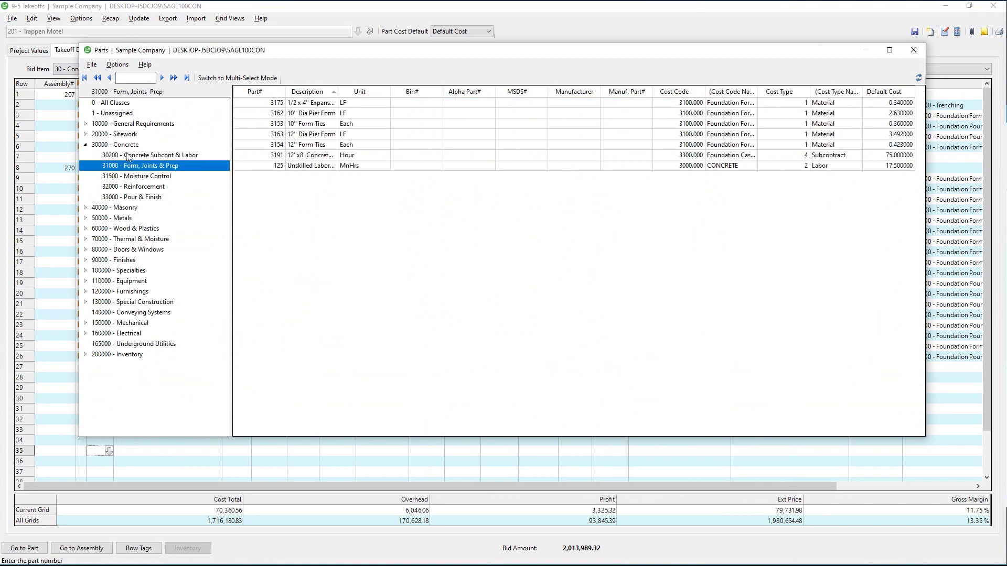
{"action": "left_click", "coordinate": [213, 80]}
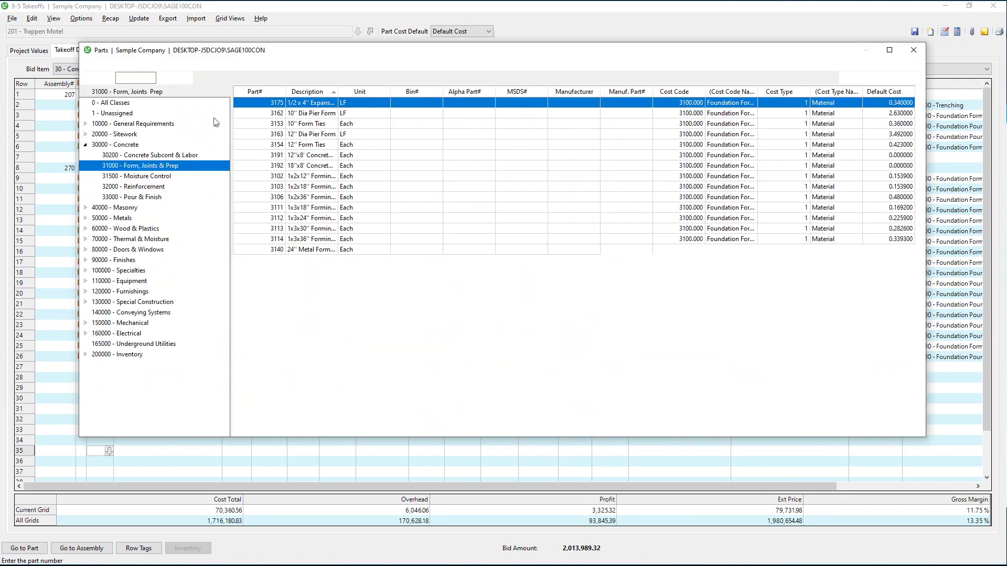
Mark parts 3112, 3106, 3102 and 3192 and insert them into rows 35–38
{"action": "left_click", "coordinate": [292, 176]}
{"action": "left_click", "coordinate": [290, 219]}
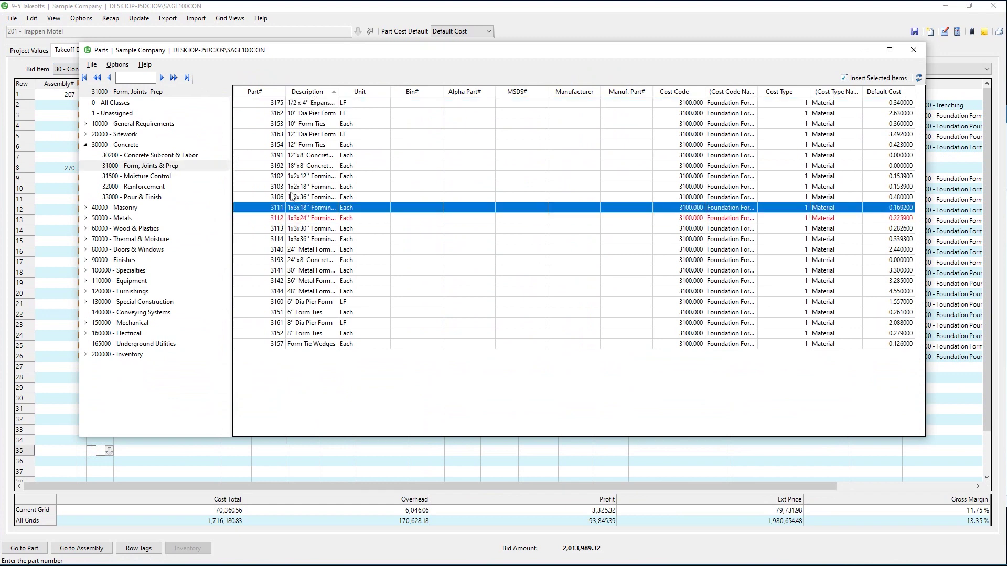
{"action": "left_click", "coordinate": [291, 197]}
{"action": "left_click", "coordinate": [292, 197]}
{"action": "left_click", "coordinate": [299, 181]}
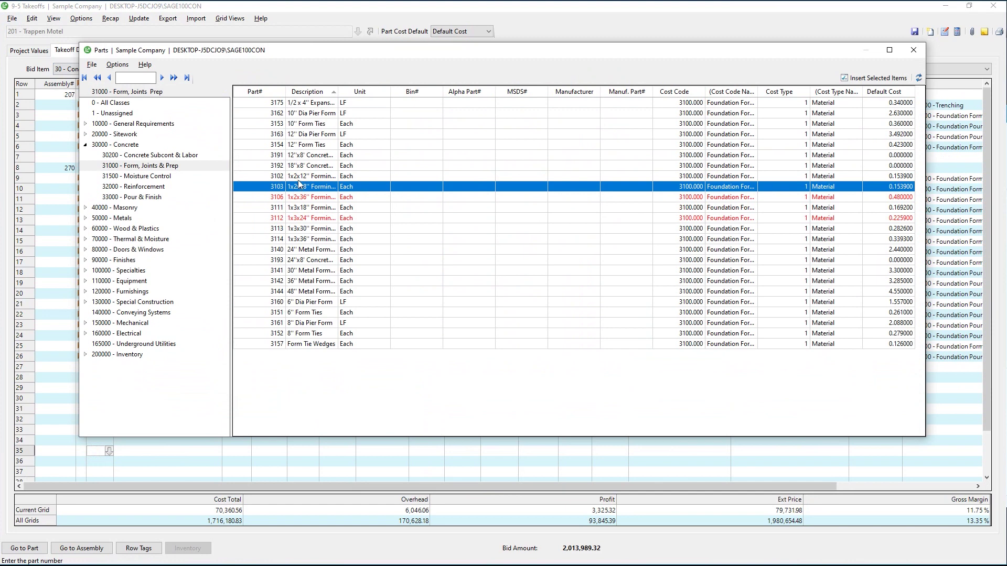
{"action": "left_click", "coordinate": [299, 178]}
{"action": "left_click", "coordinate": [299, 178]}
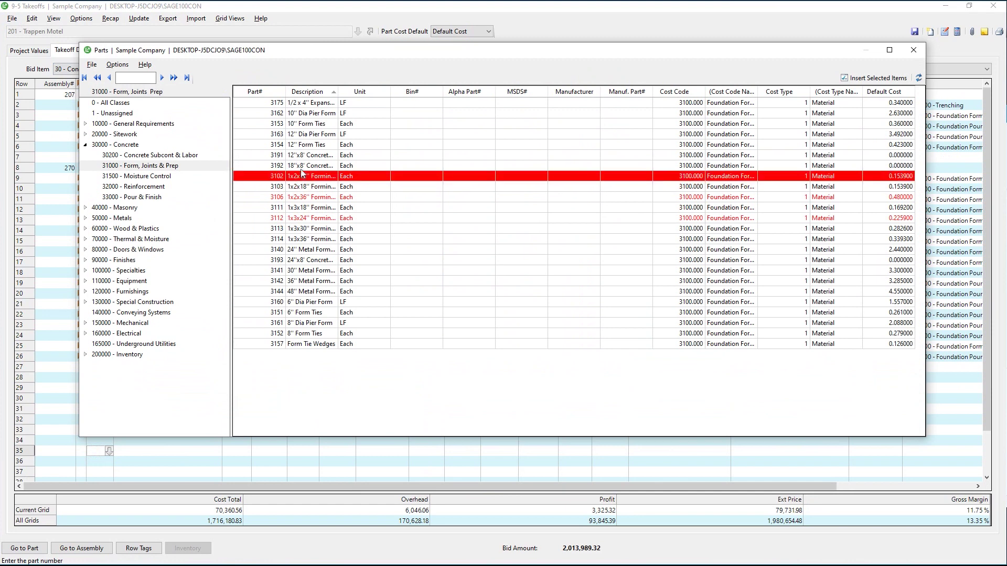
{"action": "left_click", "coordinate": [300, 167]}
{"action": "left_click", "coordinate": [300, 167]}
{"action": "left_click", "coordinate": [858, 78]}
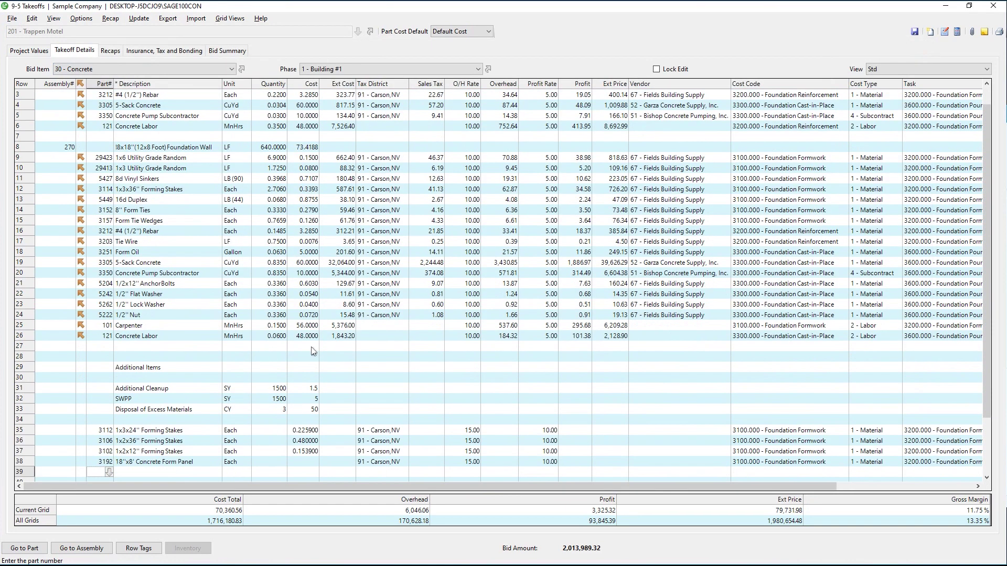
Enter quantities 10, 15, 20 and 30 for the forming parts in rows 35–38
{"action": "left_click", "coordinate": [276, 431]}
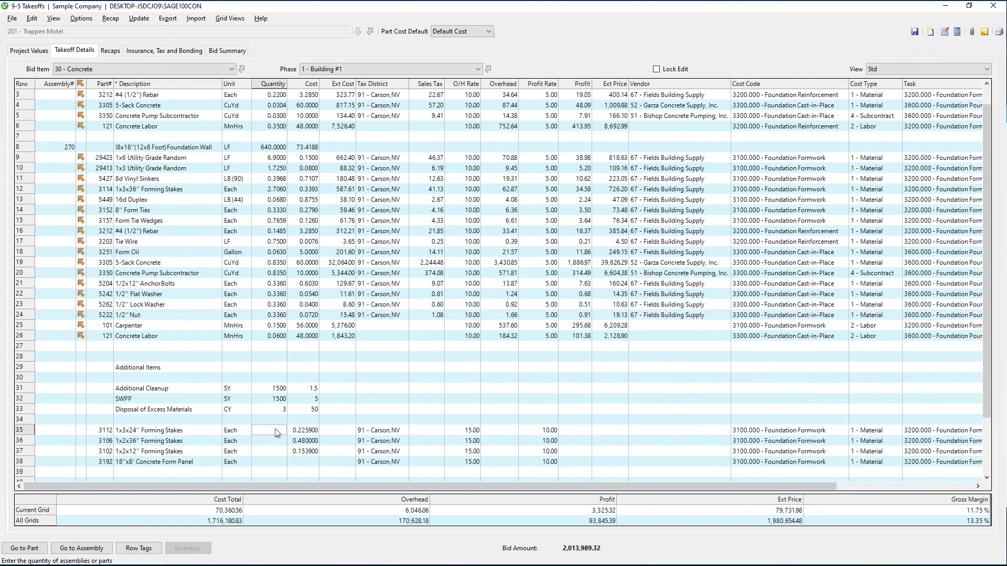
{"action": "type", "text": "10"}
{"action": "key", "text": "Return"}
{"action": "type", "text": "1"}
{"action": "key", "text": "Return"}
{"action": "type", "text": "20"}
{"action": "key", "text": "Return"}
{"action": "type", "text": "30"}
{"action": "key", "text": "Tab"}
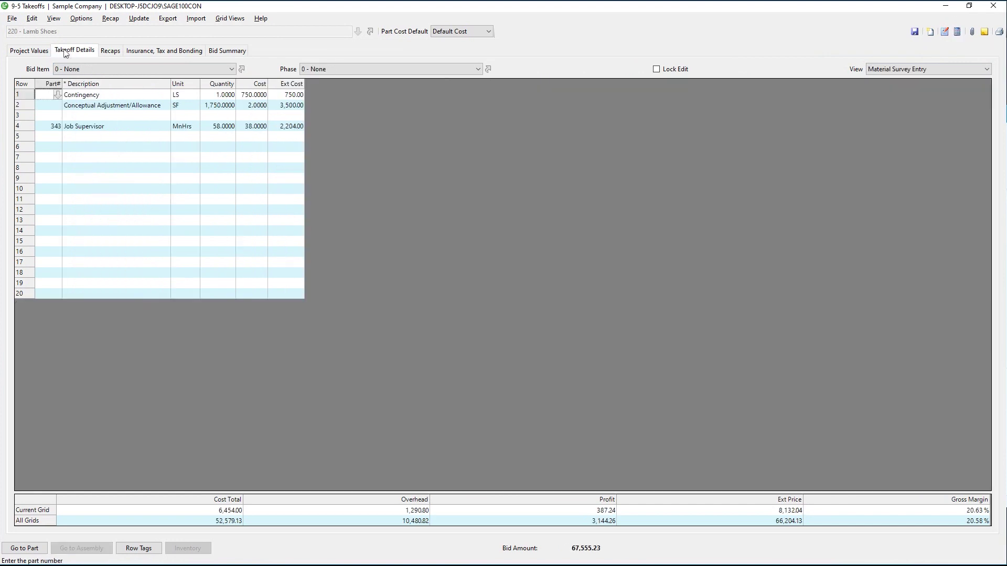
Show Lamb Shoes project values, such as Finished Ceiling 1,225 SF and Floor Area 1,750 SF
{"action": "left_click", "coordinate": [40, 50]}
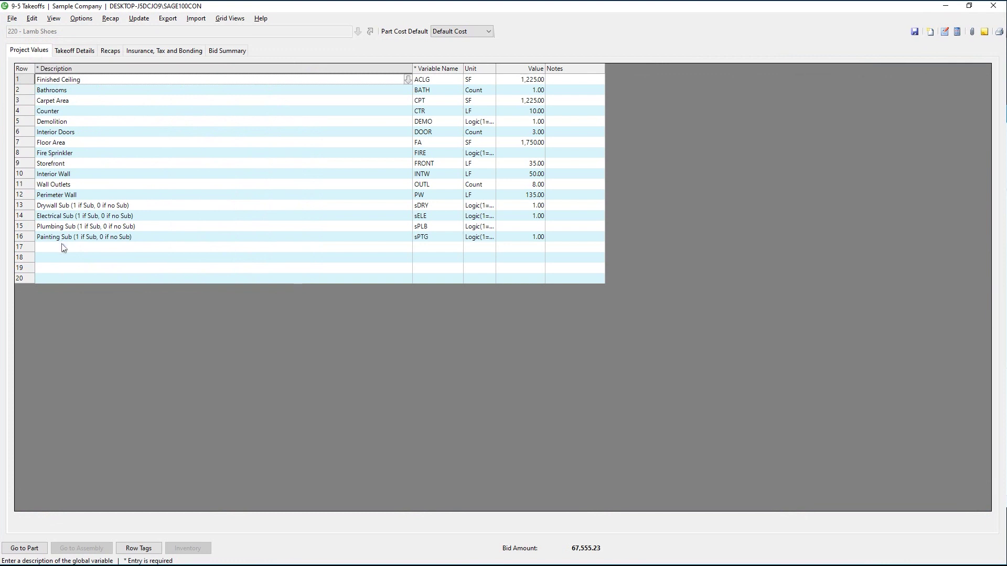
Return to the takeoff grid, switch to bid item 2 - Walls, and open the Bid Items list
{"action": "left_click", "coordinate": [77, 52]}
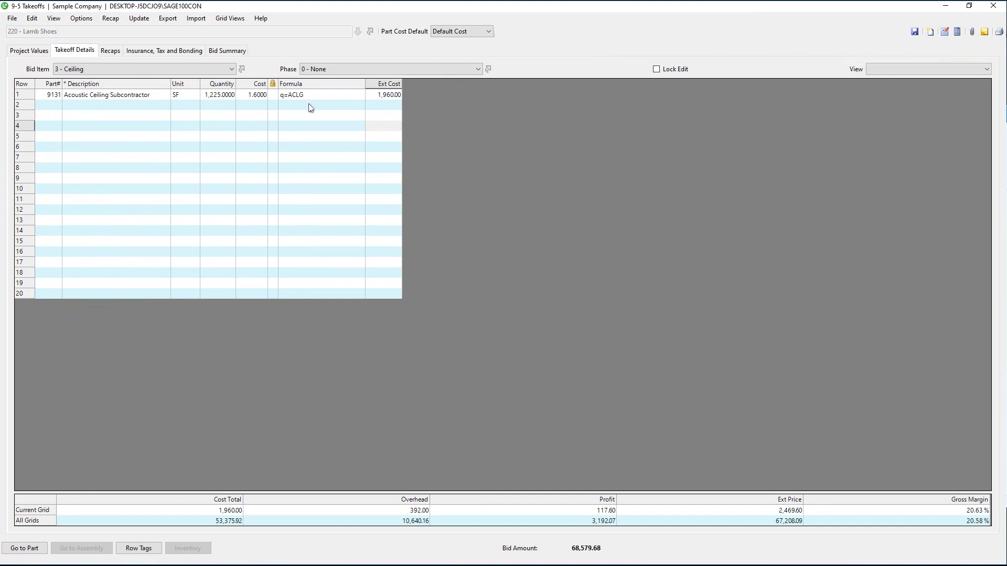
{"action": "left_click", "coordinate": [232, 69]}
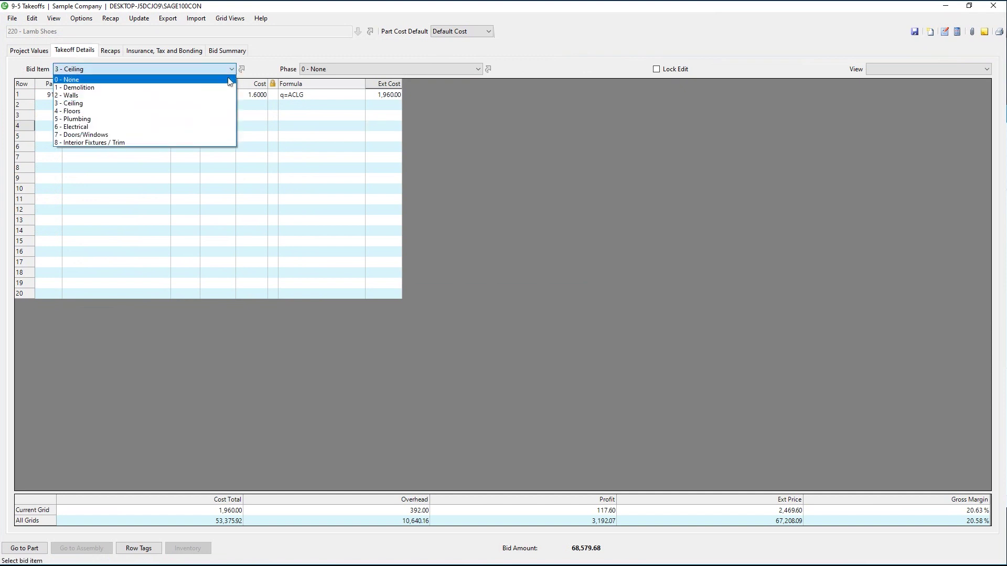
{"action": "left_click", "coordinate": [226, 96]}
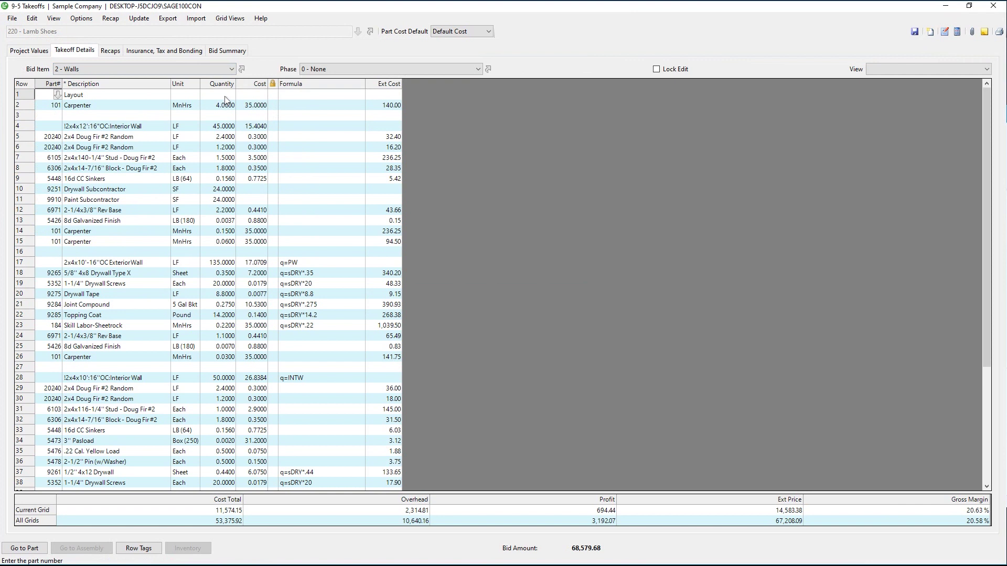
{"action": "left_click", "coordinate": [242, 68]}
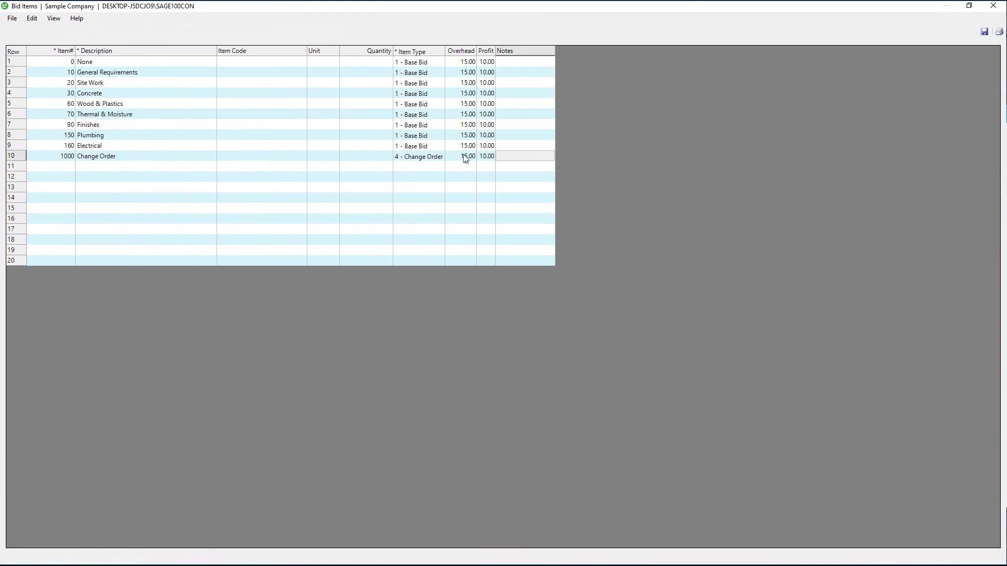
Close Bid Items and import the Conc_Foot_Running.Takeoff_Grid file into the change order
{"action": "left_click", "coordinate": [984, 31]}
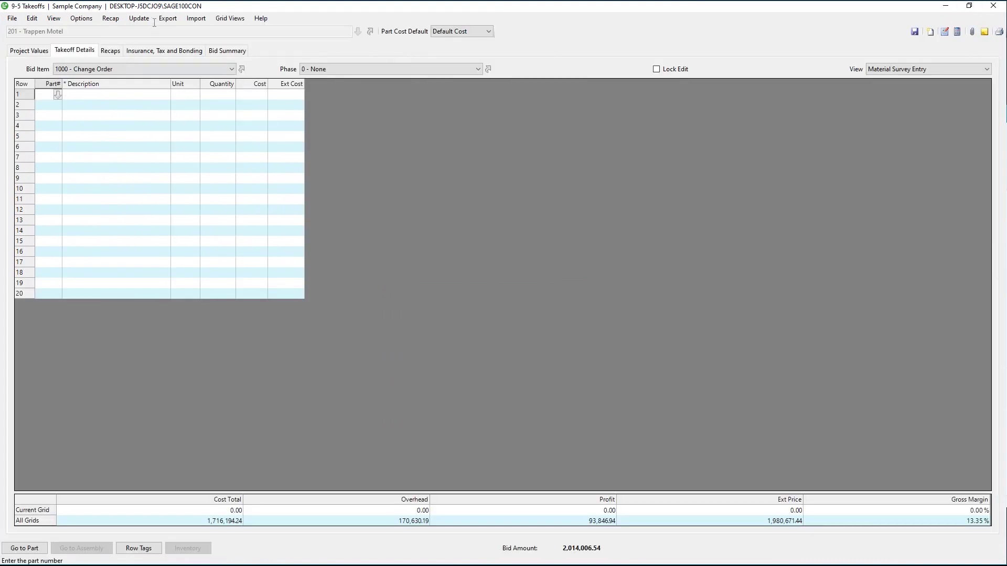
{"action": "left_click", "coordinate": [197, 20]}
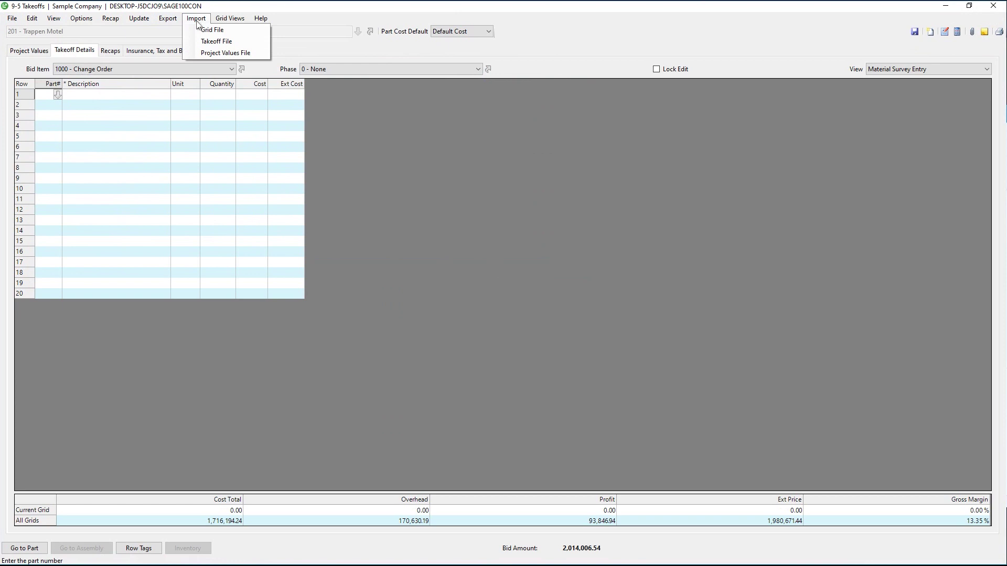
{"action": "left_click", "coordinate": [202, 31]}
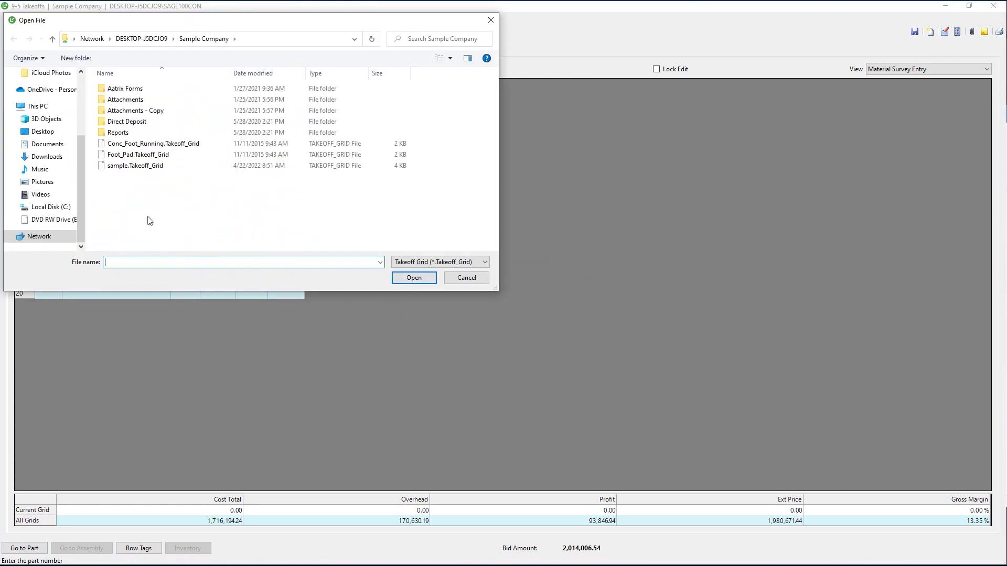
{"action": "double_click", "coordinate": [147, 145]}
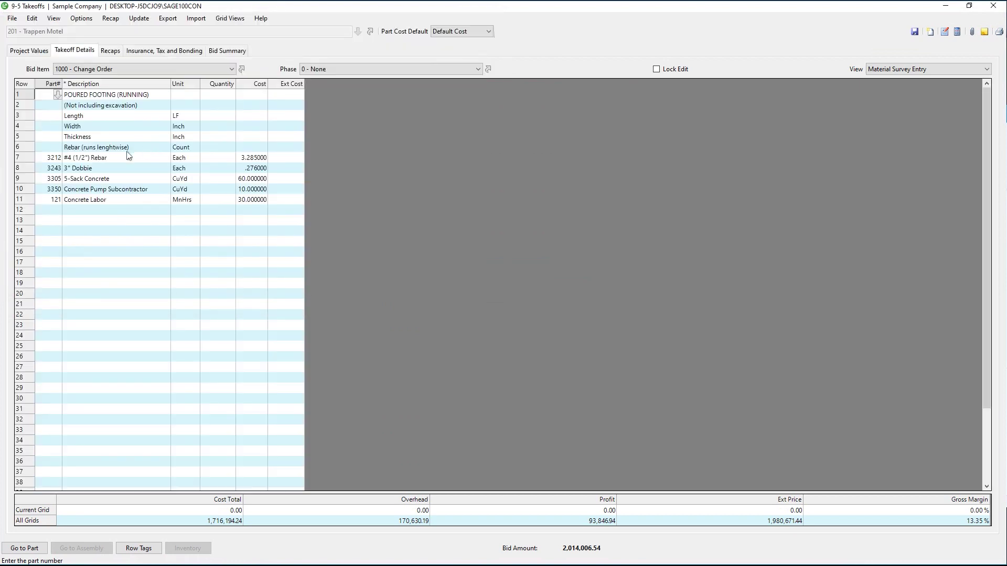
Enter footing length 150, width 6, thickness 8 and rebar 4, then calculate totals
{"action": "left_click", "coordinate": [229, 116]}
{"action": "type", "text": "150"}
{"action": "key", "text": "Return"}
{"action": "type", "text": "6"}
{"action": "key", "text": "Return"}
{"action": "type", "text": "8"}
{"action": "key", "text": "Return"}
{"action": "type", "text": "4"}
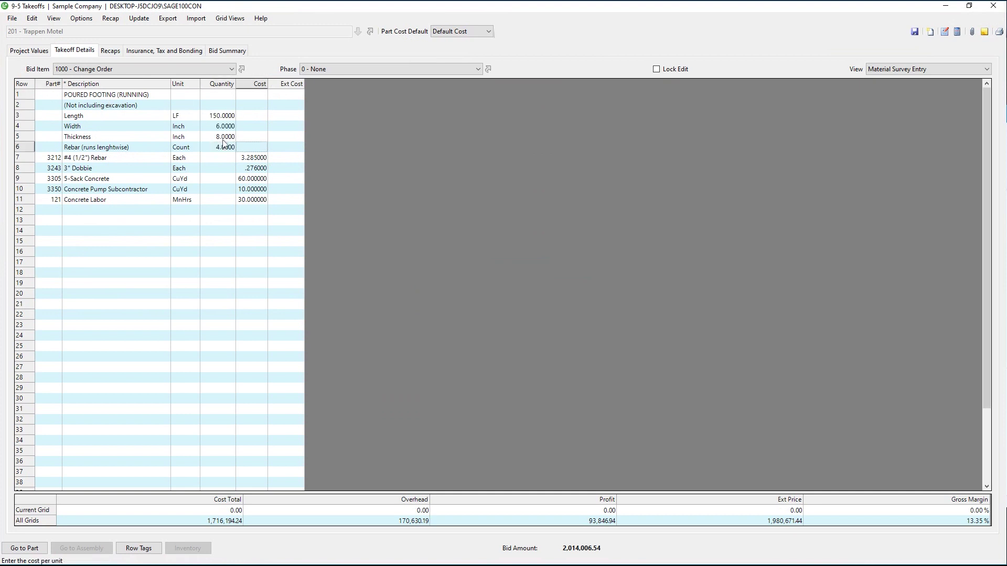
{"action": "left_click", "coordinate": [955, 32]}
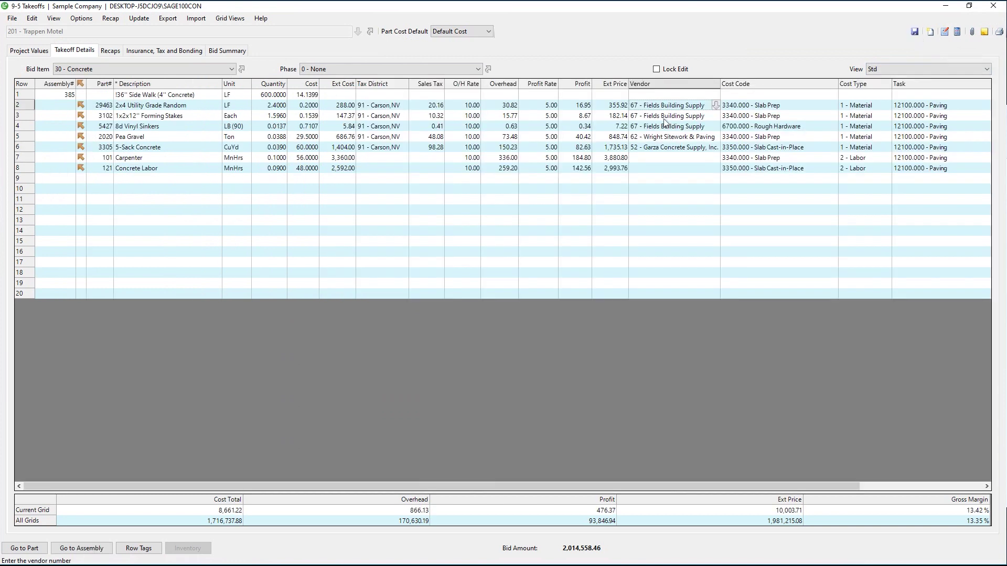
Set the line's vendor to Ramirez Materials and save the takeoff
{"action": "type", "text": "ramirez"}
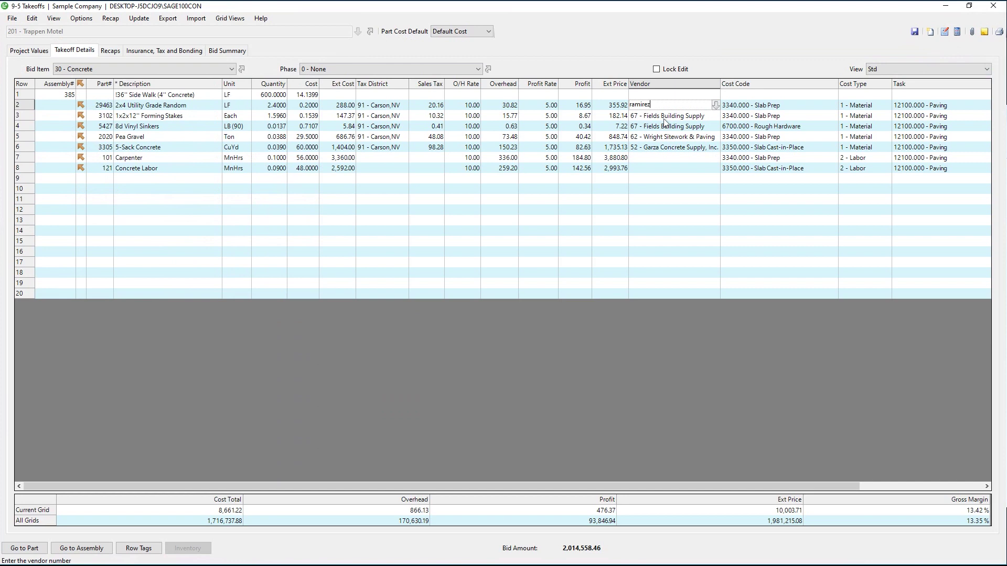
{"action": "key", "text": "Tab"}
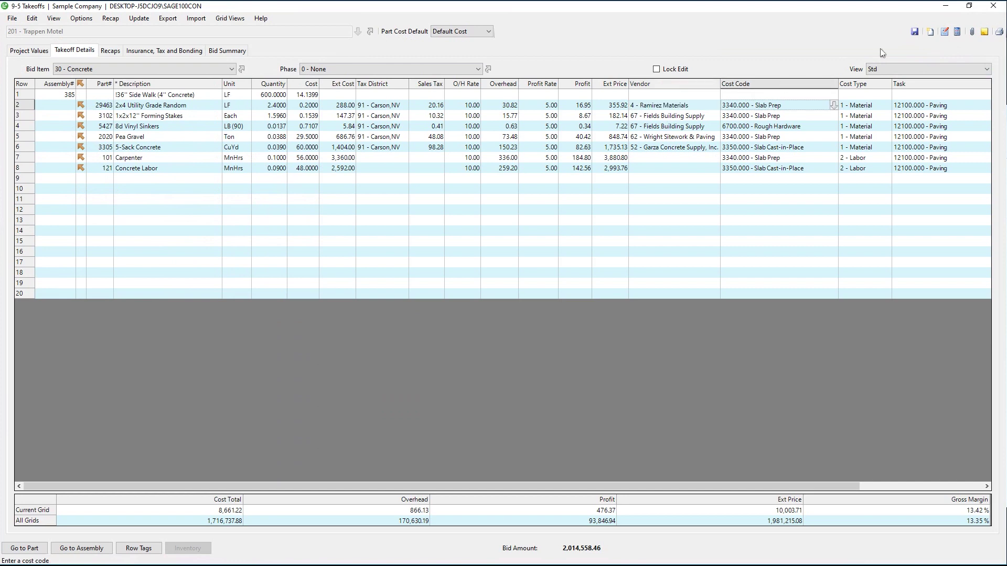
{"action": "left_click", "coordinate": [915, 31]}
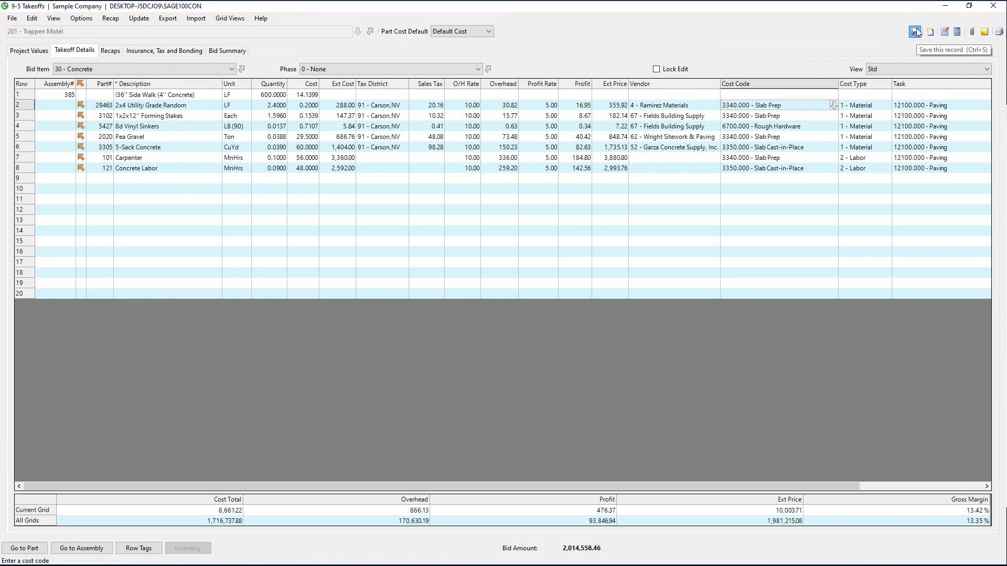
{"action": "key", "text": "ctrl+p"}
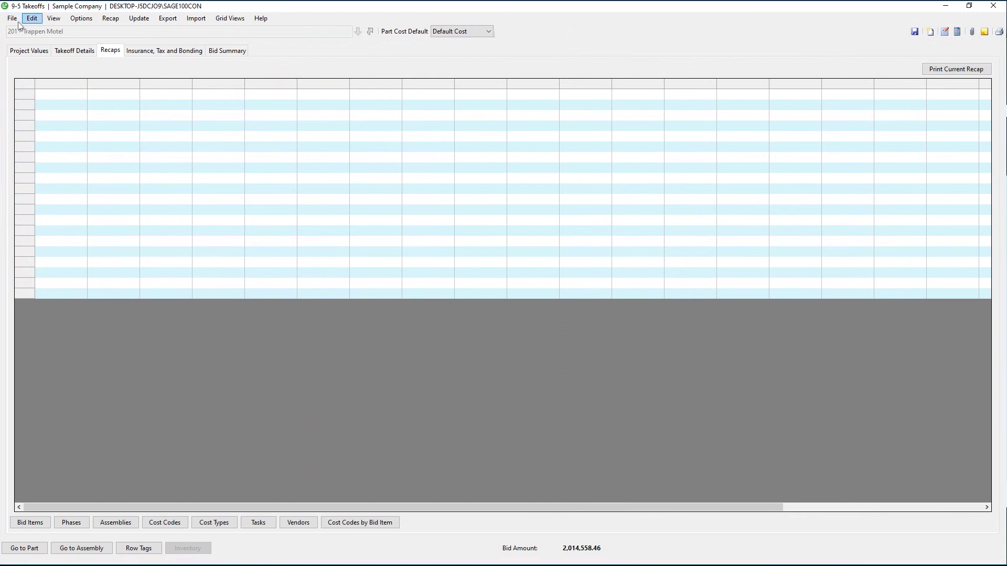
Look through the Export menu options, then request the Bid Items recap
{"action": "left_click", "coordinate": [168, 19]}
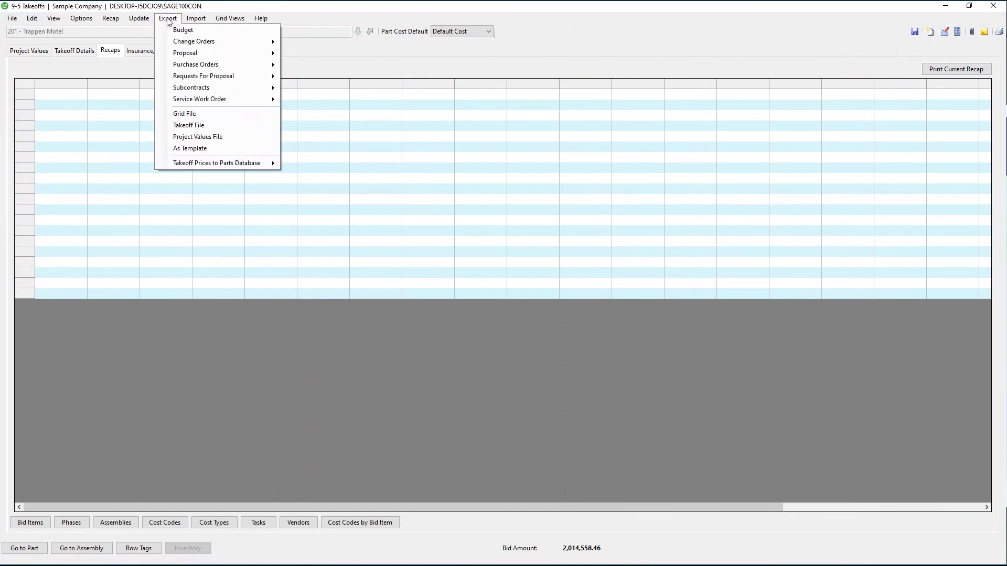
{"action": "key", "text": "Down"}
{"action": "key", "text": "Down"}
{"action": "key", "text": "Down"}
{"action": "key", "text": "Down"}
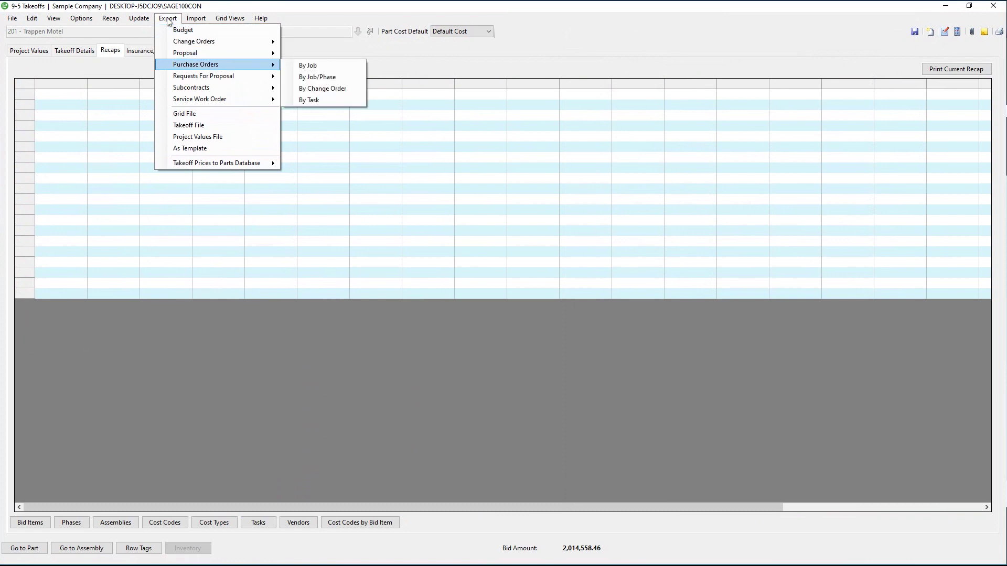
{"action": "key", "text": "Down"}
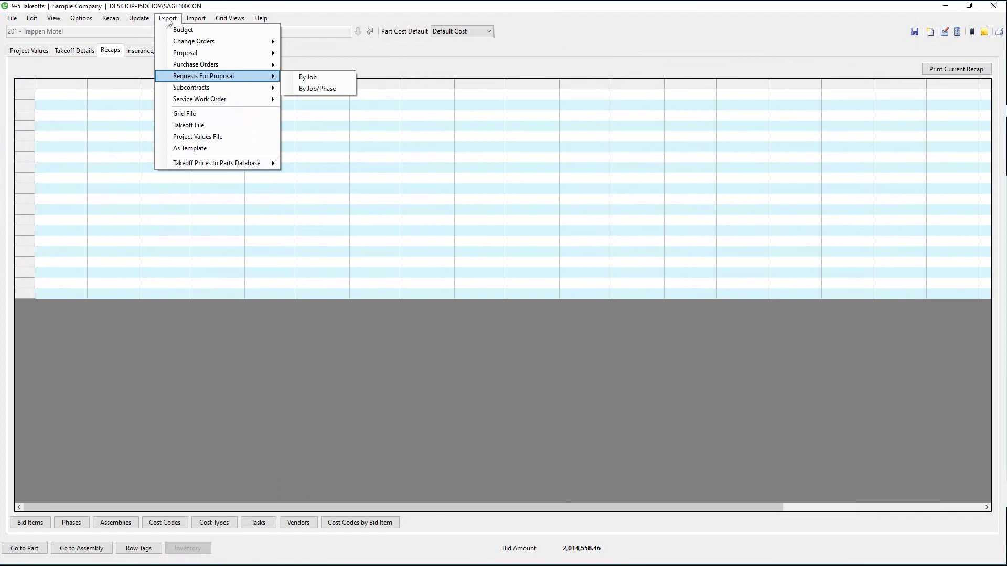
{"action": "left_click", "coordinate": [29, 522]}
{"action": "left_click", "coordinate": [29, 522]}
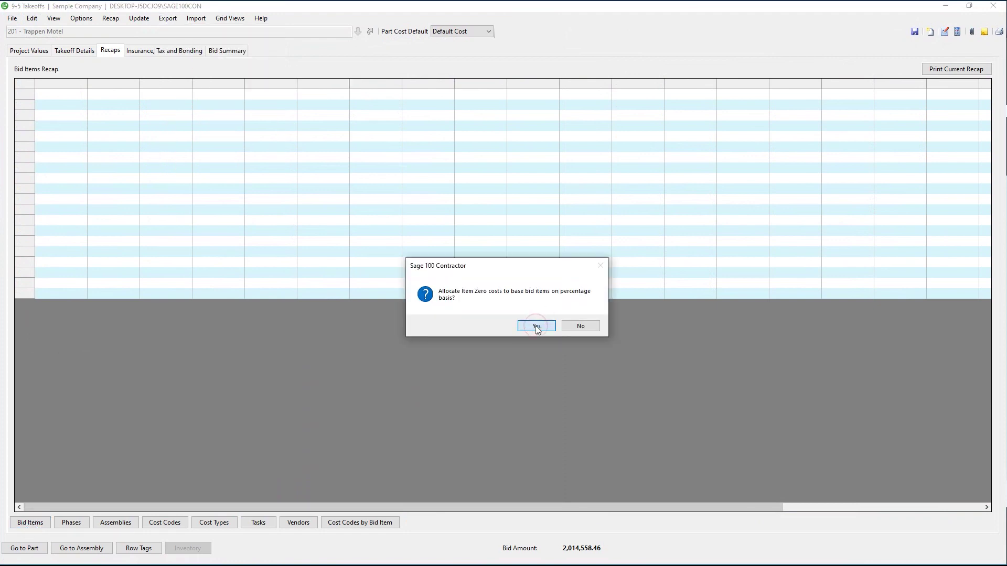
Allocate Item Zero costs in the bid-item recap, then view the Phases recap with costs allocated
{"action": "left_click", "coordinate": [536, 327]}
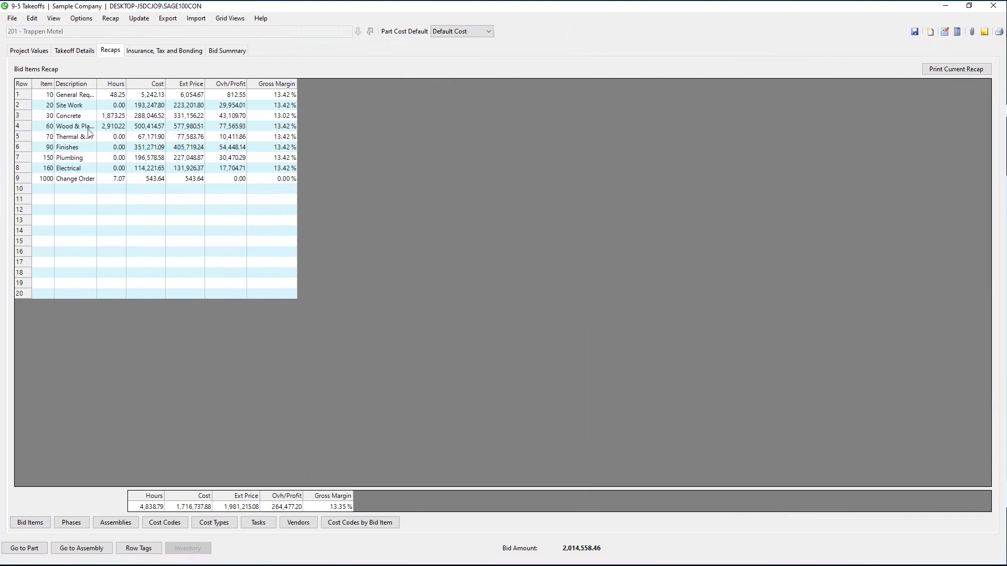
{"action": "left_click", "coordinate": [72, 525]}
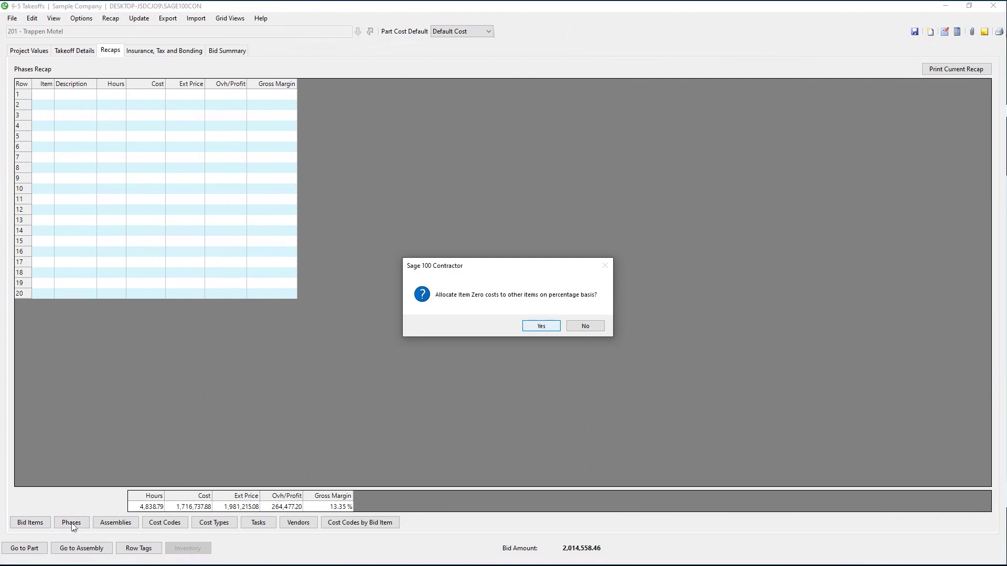
{"action": "left_click", "coordinate": [541, 326]}
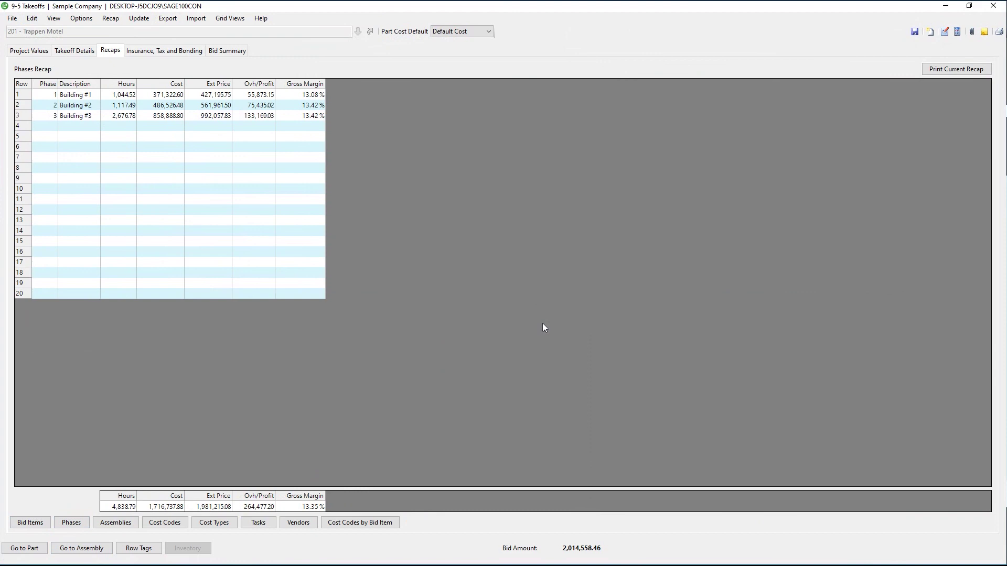
Review the Cost Codes recap, then show the Cost Types recap (Material 490,362.06, Subcontract 949,021.56)
{"action": "left_click", "coordinate": [165, 522]}
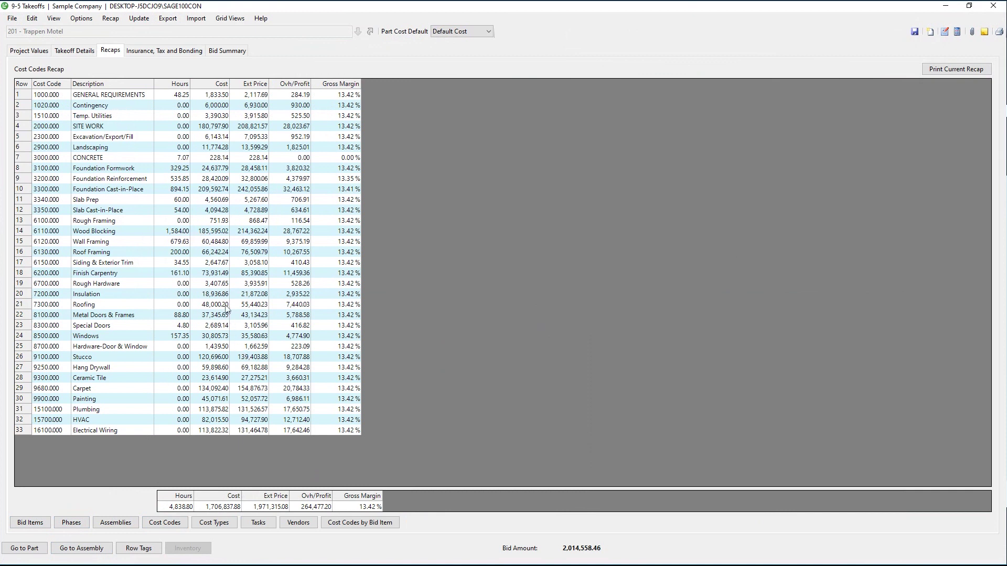
{"action": "left_click", "coordinate": [213, 526]}
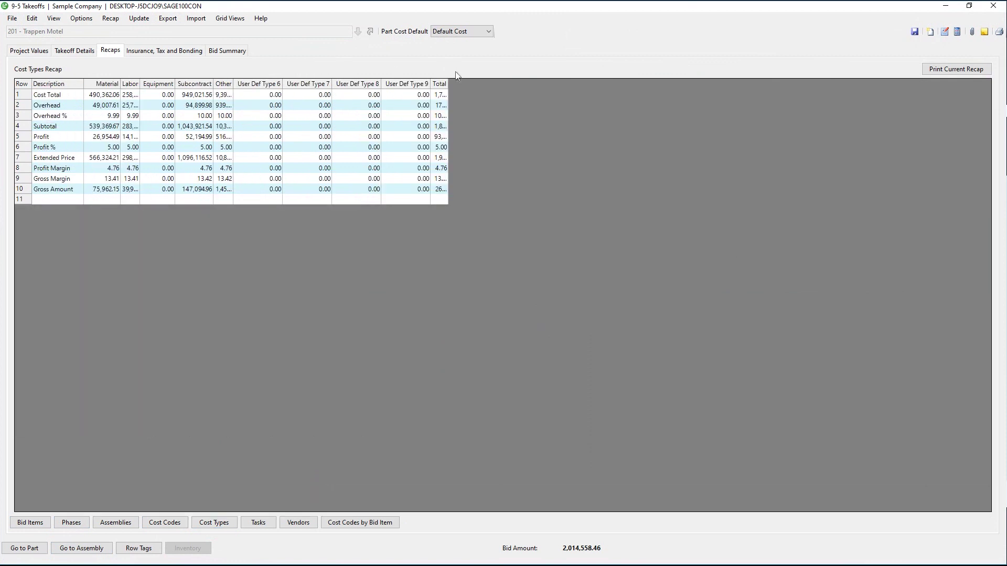
Widen the Total column to read full cost-type totals, then view the Tasks recap totalling 1,716,737.88
{"action": "double_click", "coordinate": [449, 82]}
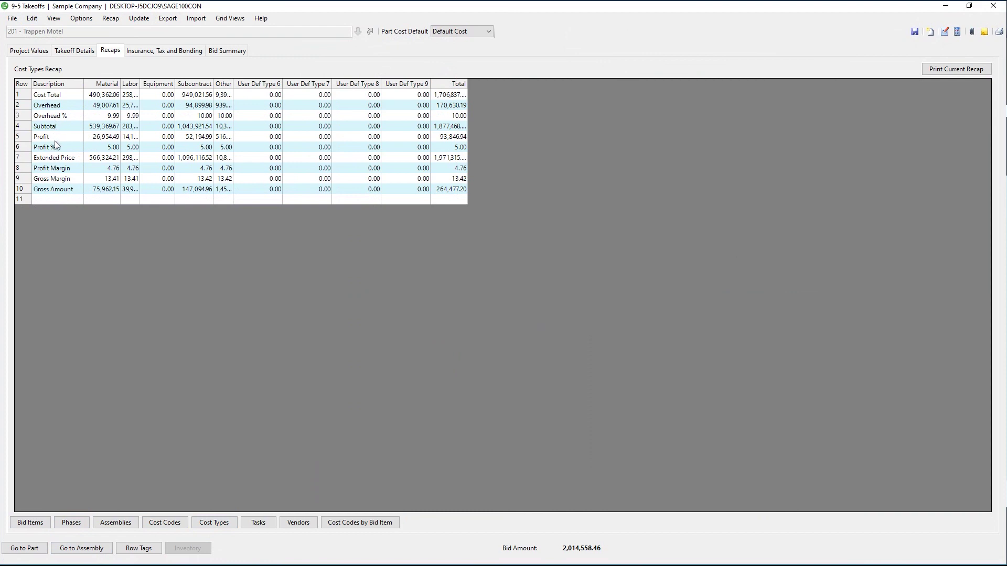
{"action": "left_click", "coordinate": [257, 522]}
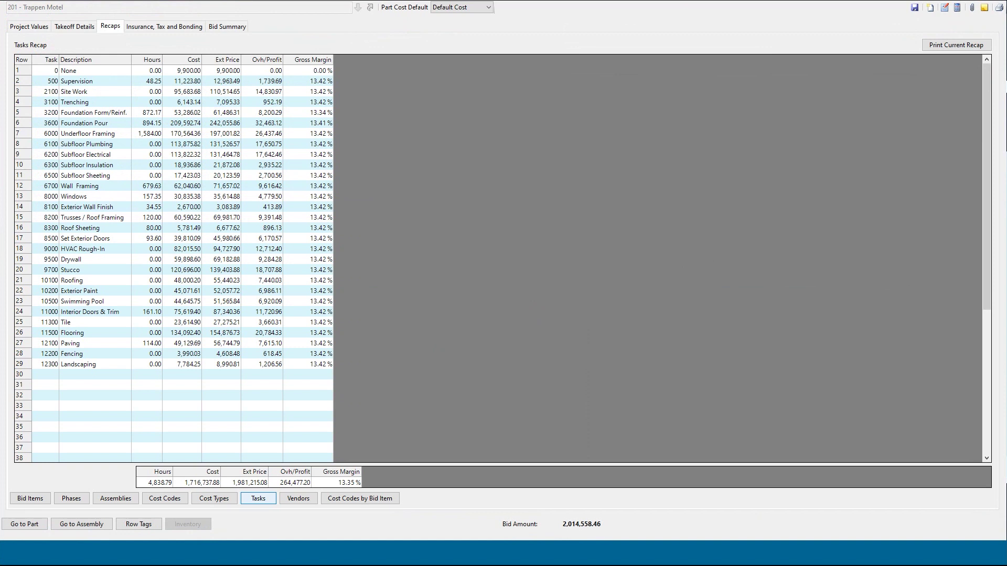